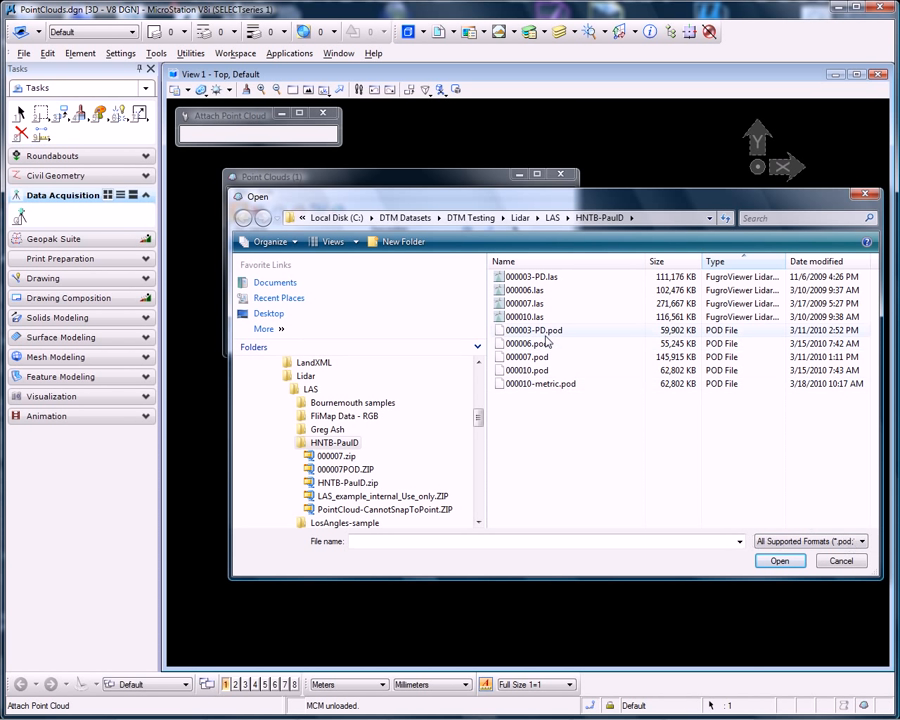
- Attach the point cloud 000006.pod, turn on its display in view 1 and fit the view to it
double_click(530, 344)
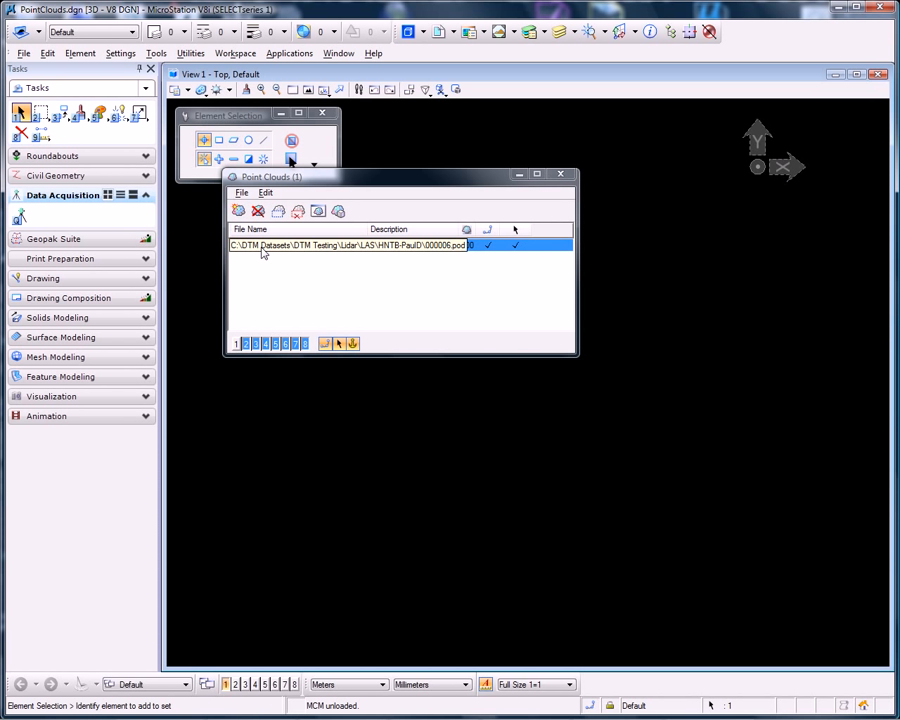
left_click(236, 344)
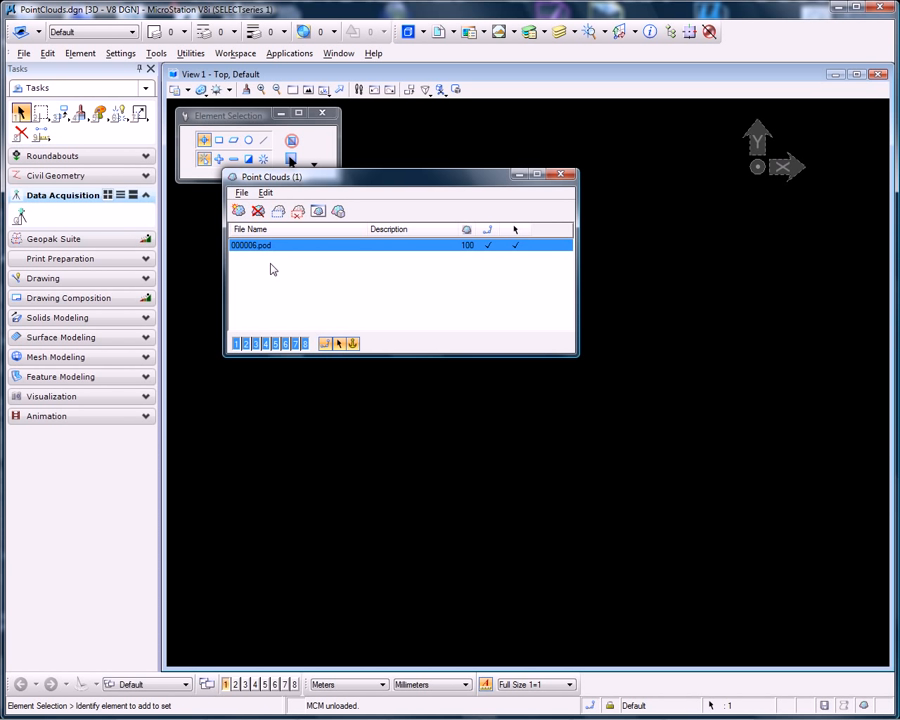
left_click(562, 176)
left_click(308, 90)
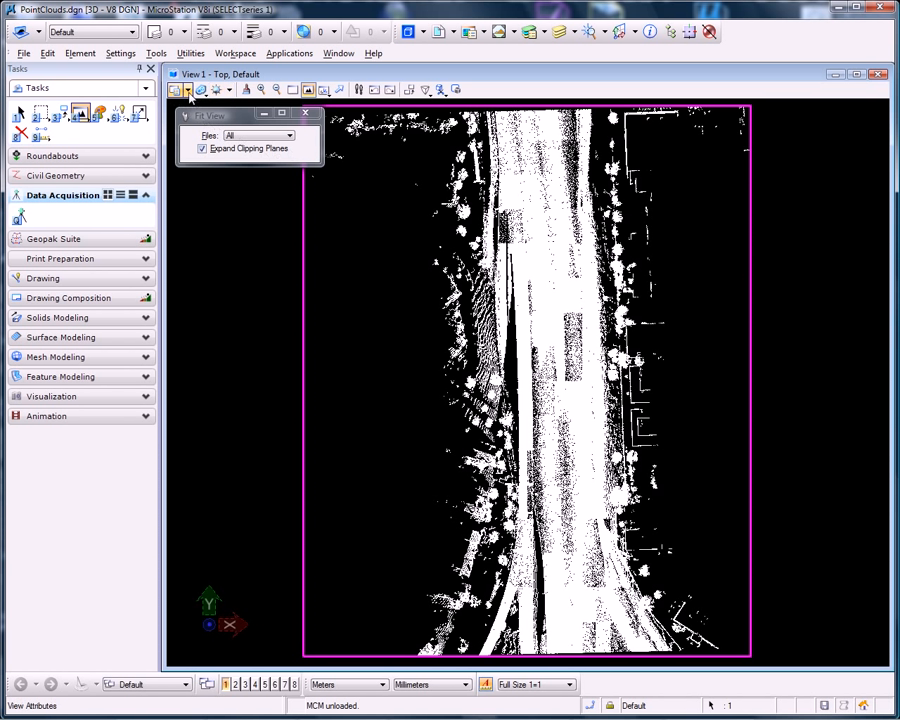
- Set the point cloud presentation style of view 1 to Elevation with Soft Hue colorization along Z
left_click(176, 89)
left_click(268, 487)
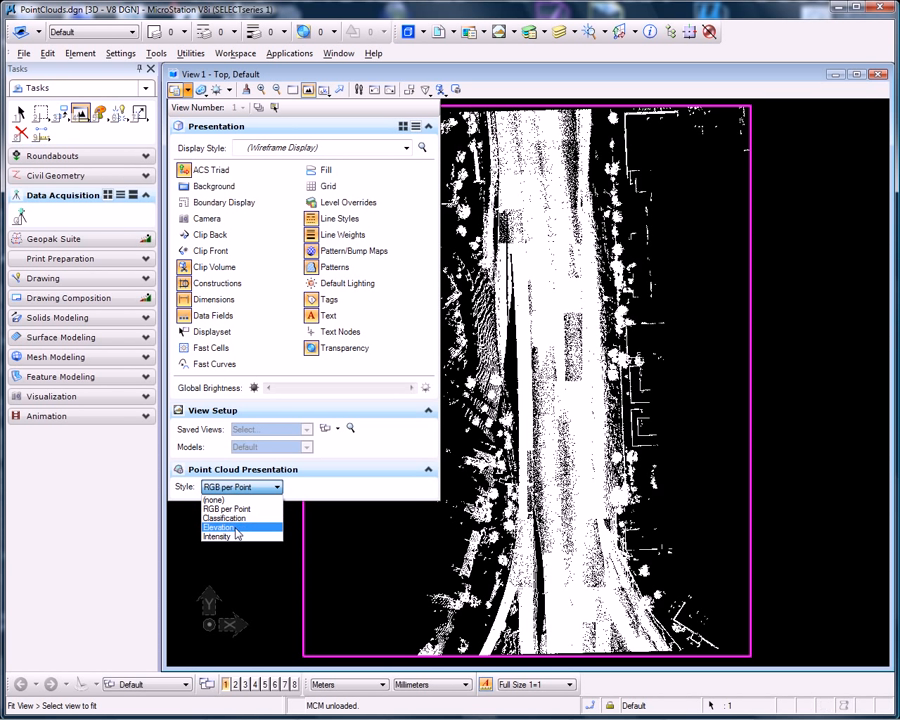
left_click(246, 527)
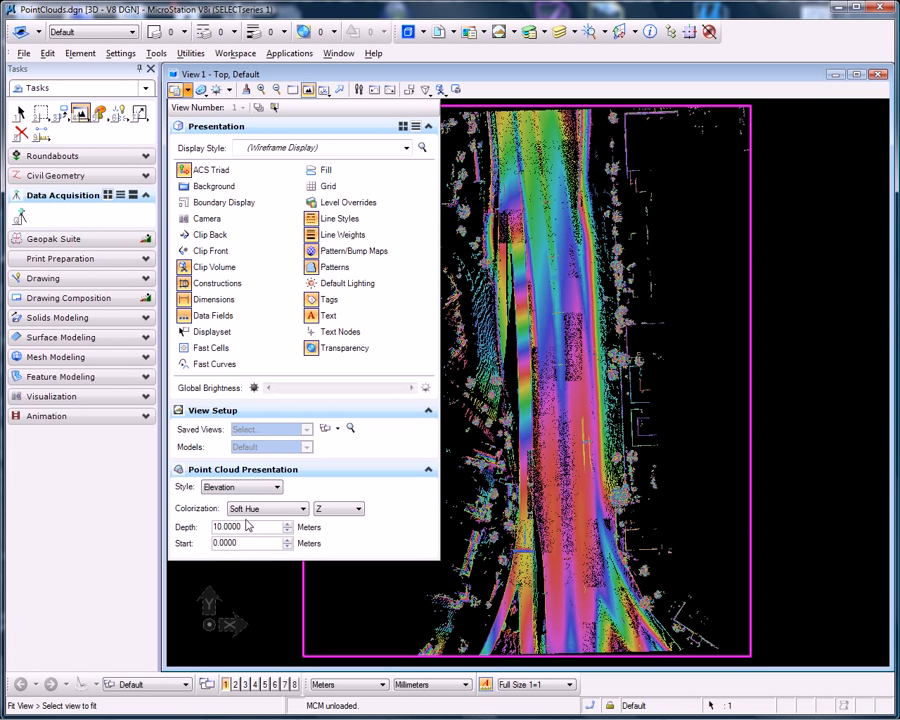
left_click(302, 509)
left_click(303, 515)
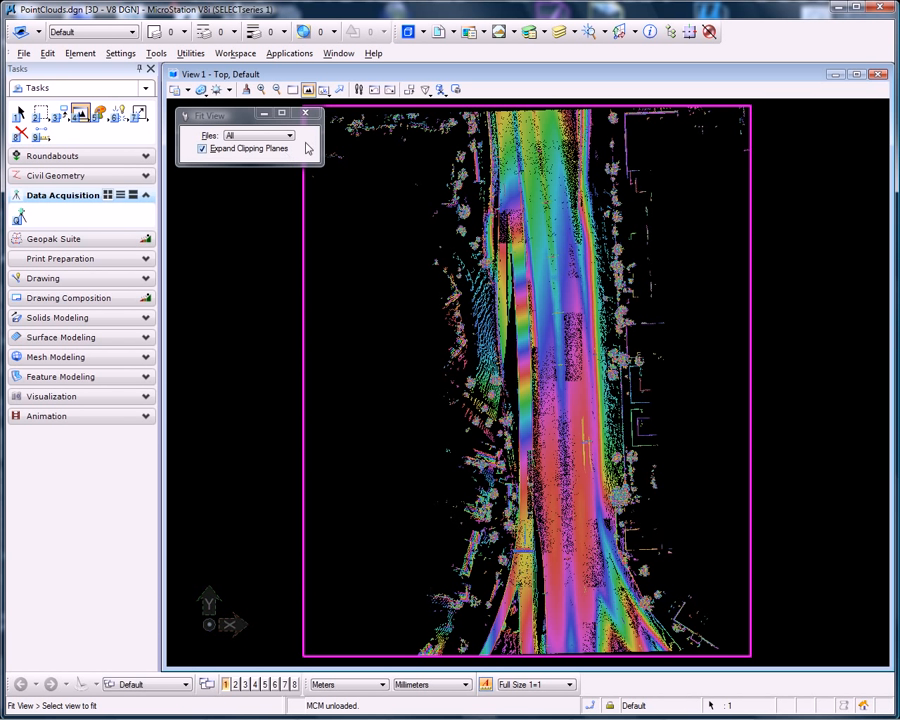
- Switch the point cloud presentation style of view 1 to Classification
left_click(323, 89)
left_click_drag(397, 405, 506, 228)
scroll(550, 417, "up", 7)
left_click_drag(617, 462, 346, 395)
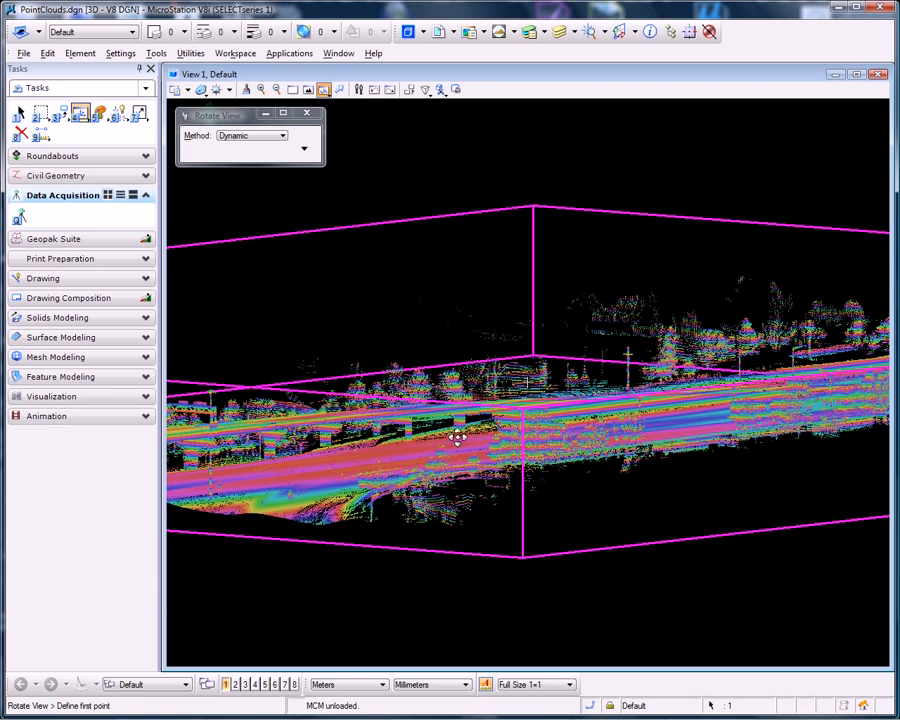
left_click_drag(472, 438, 657, 480)
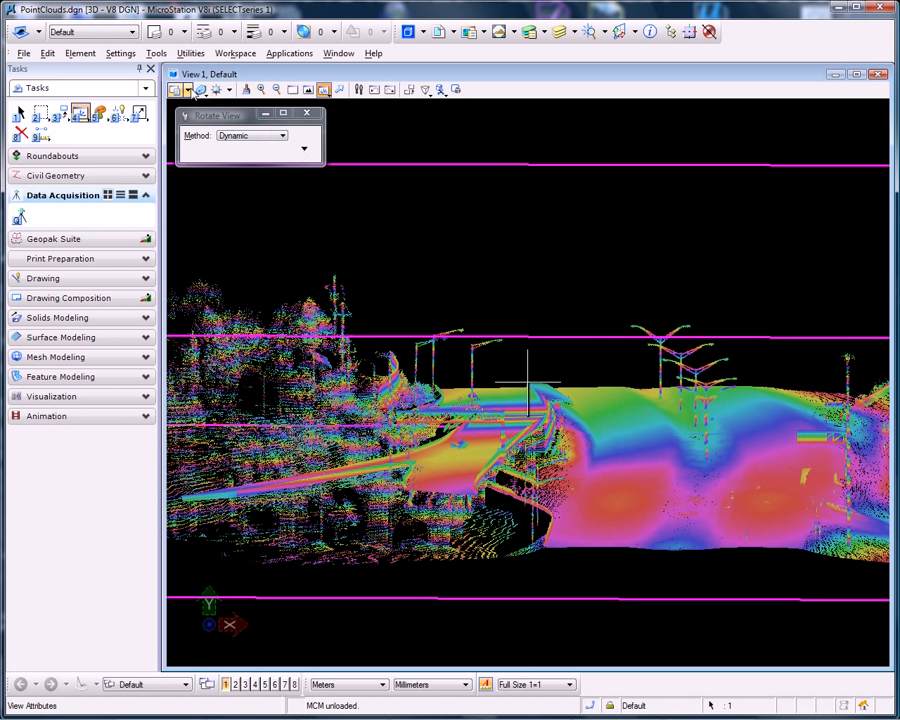
left_click(178, 89)
left_click(277, 487)
left_click(241, 518)
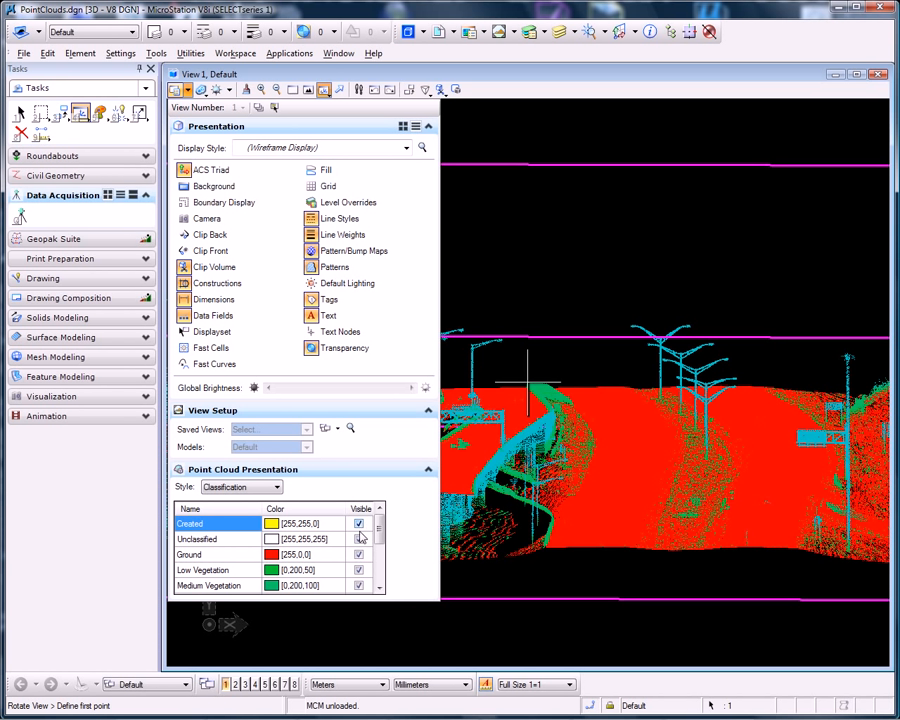
- Hide every point class except Ground in the point cloud's classification display
left_click(359, 524)
left_click(359, 539)
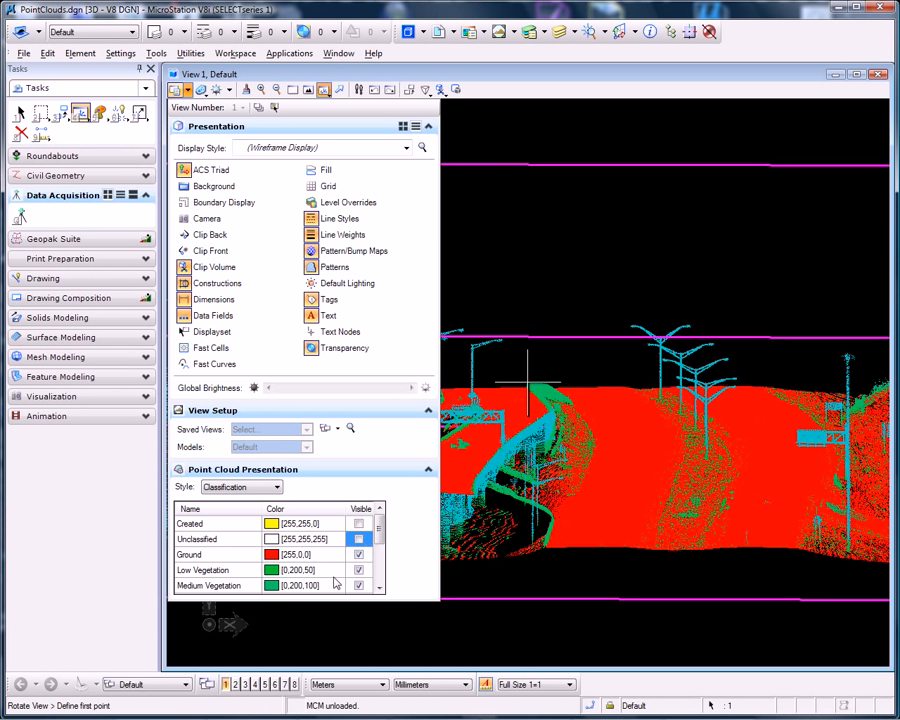
left_click(358, 571)
left_click(359, 586)
left_click(381, 578)
left_click(359, 524)
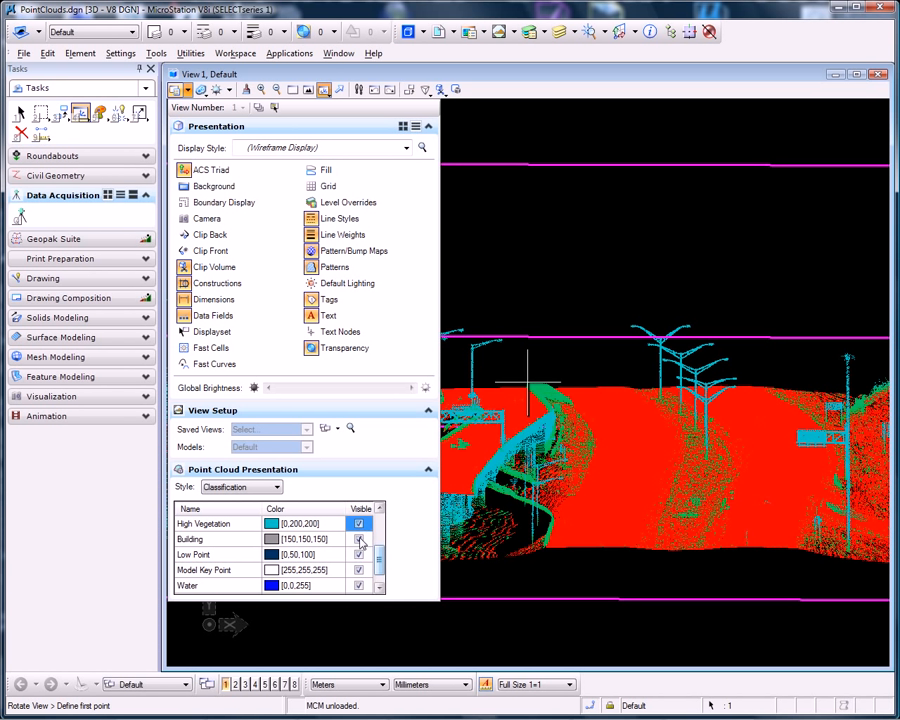
left_click(359, 539)
left_click(359, 555)
left_click(359, 570)
left_click(359, 585)
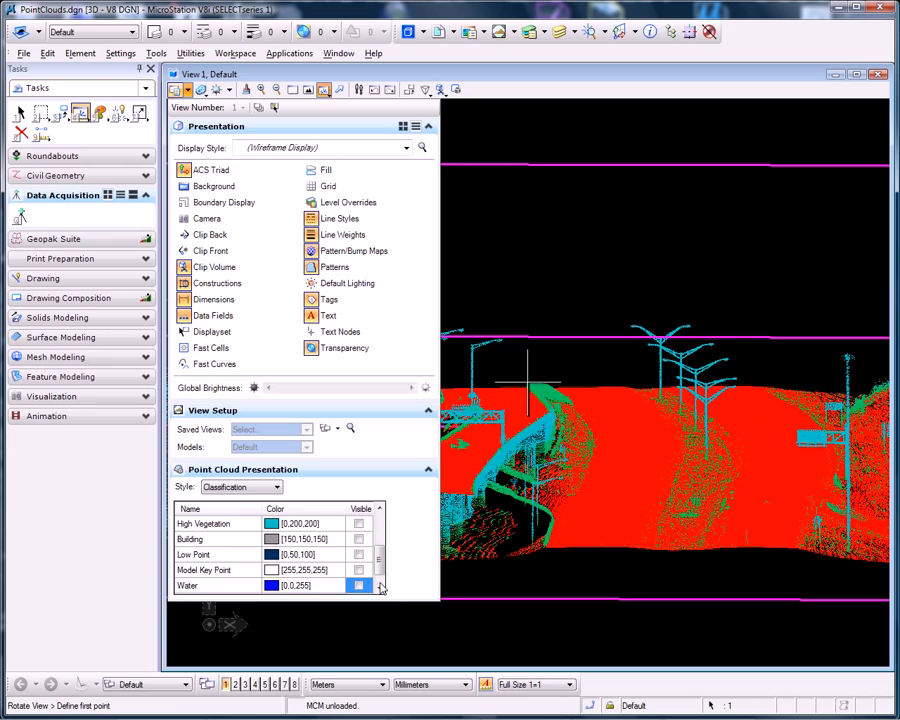
left_click(380, 588)
left_click(359, 585)
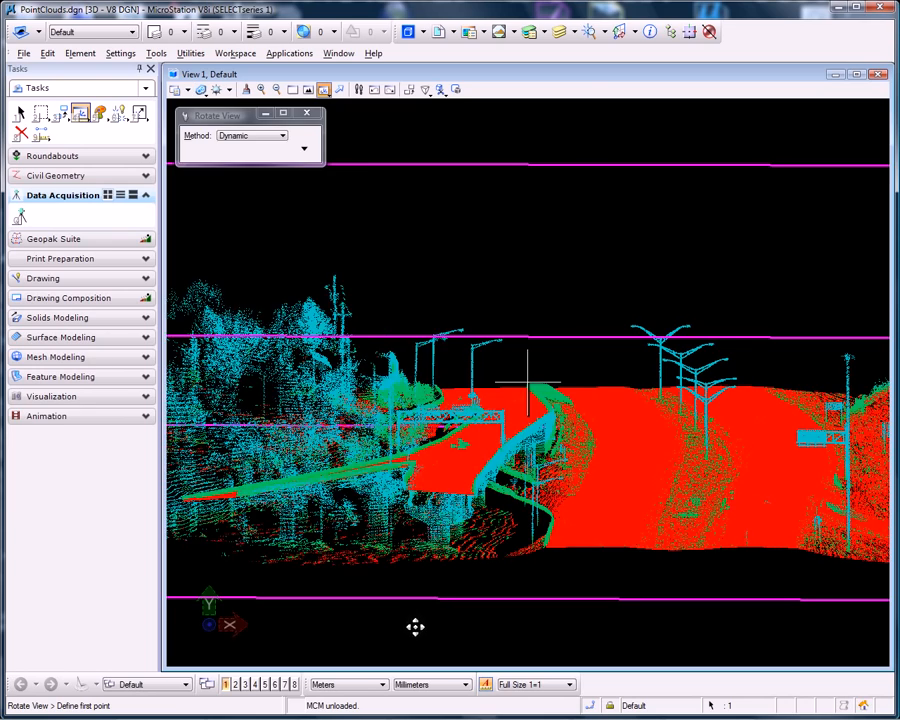
left_click_drag(419, 625, 736, 546)
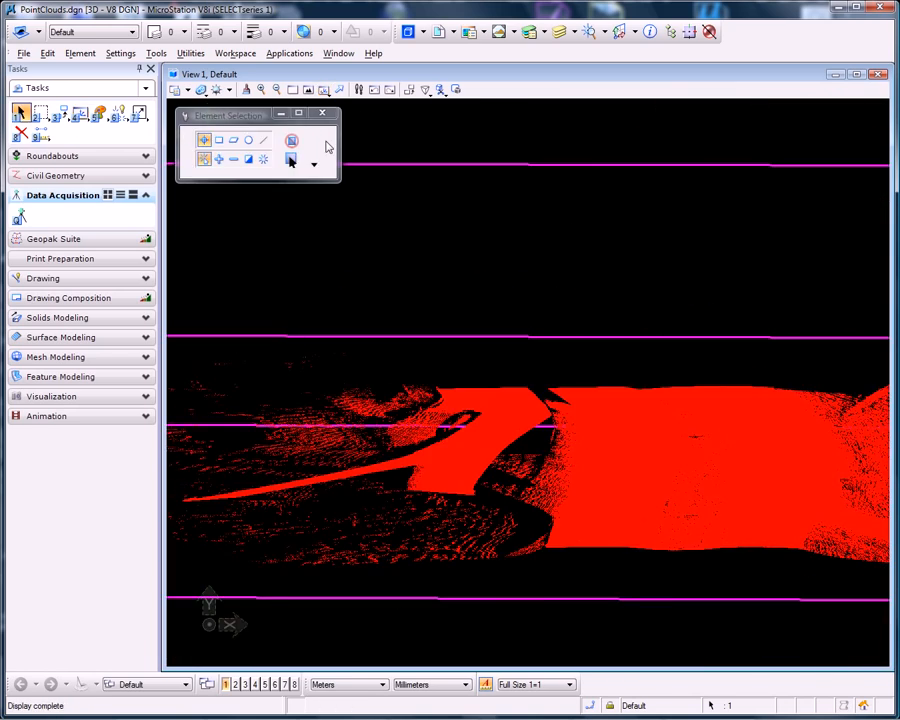
- Set view 1 to the Top orientation and fit the whole point cloud in it
left_click(323, 90)
left_click(291, 137)
left_click(245, 160)
left_click(307, 90)
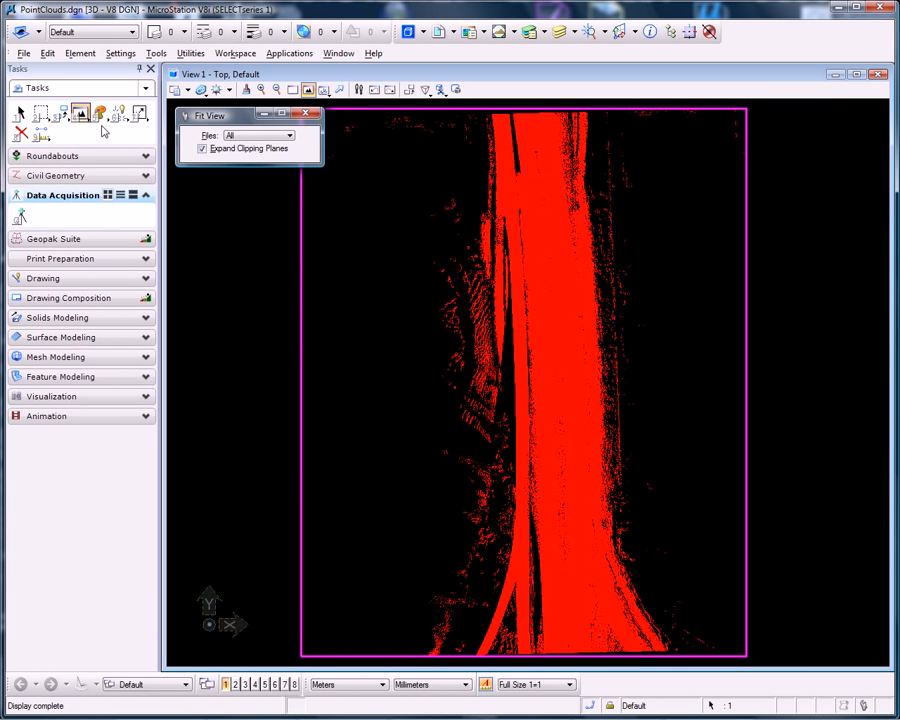
- Place a Shape fence in Inside mode around the main roadway strip, along the full length of the point cloud
left_click(42, 117)
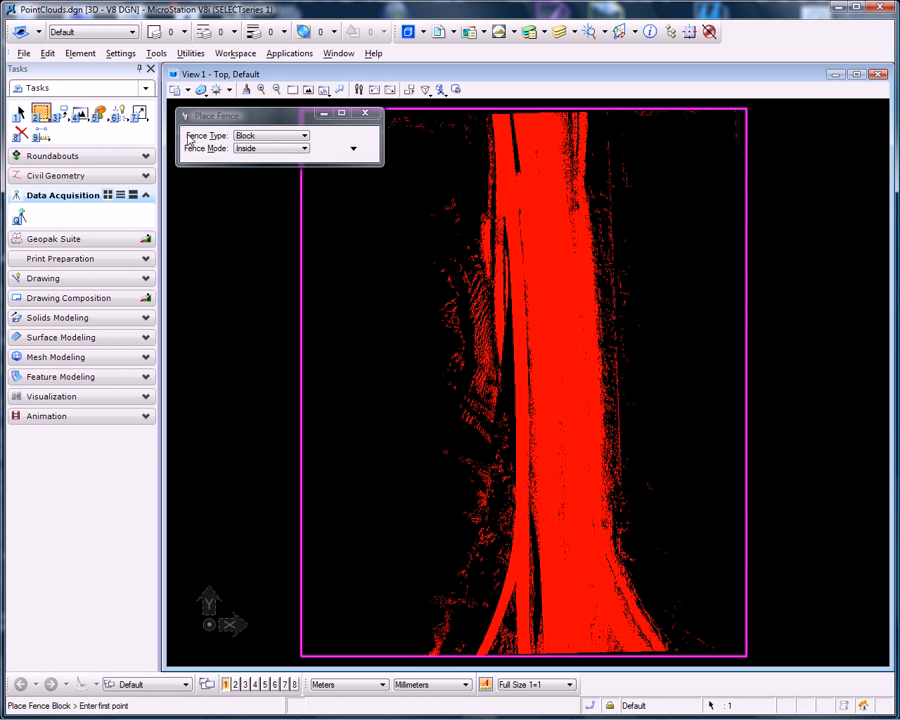
left_click(256, 137)
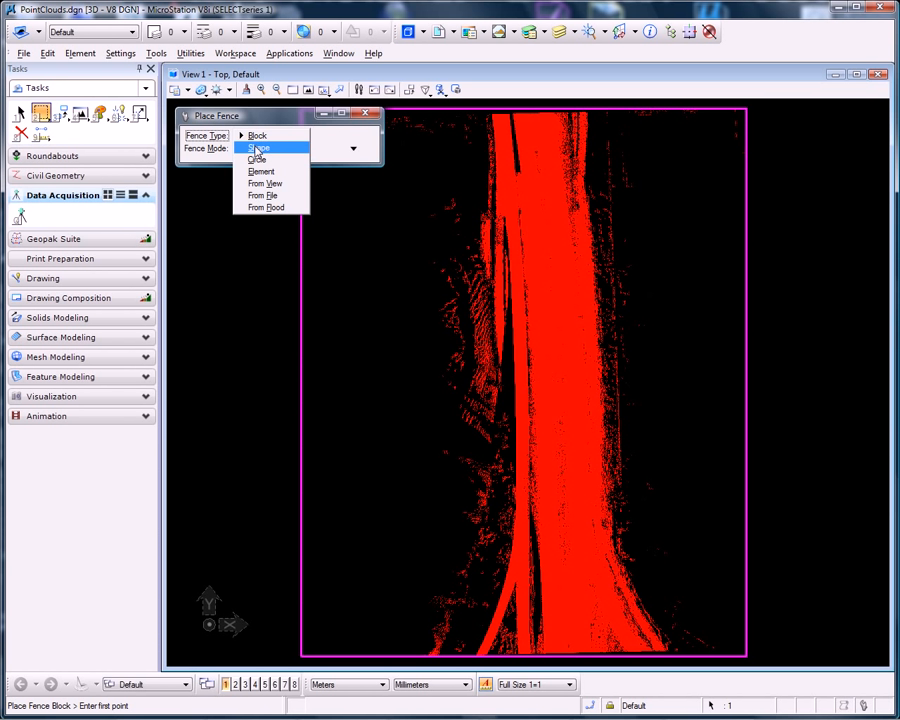
left_click(257, 149)
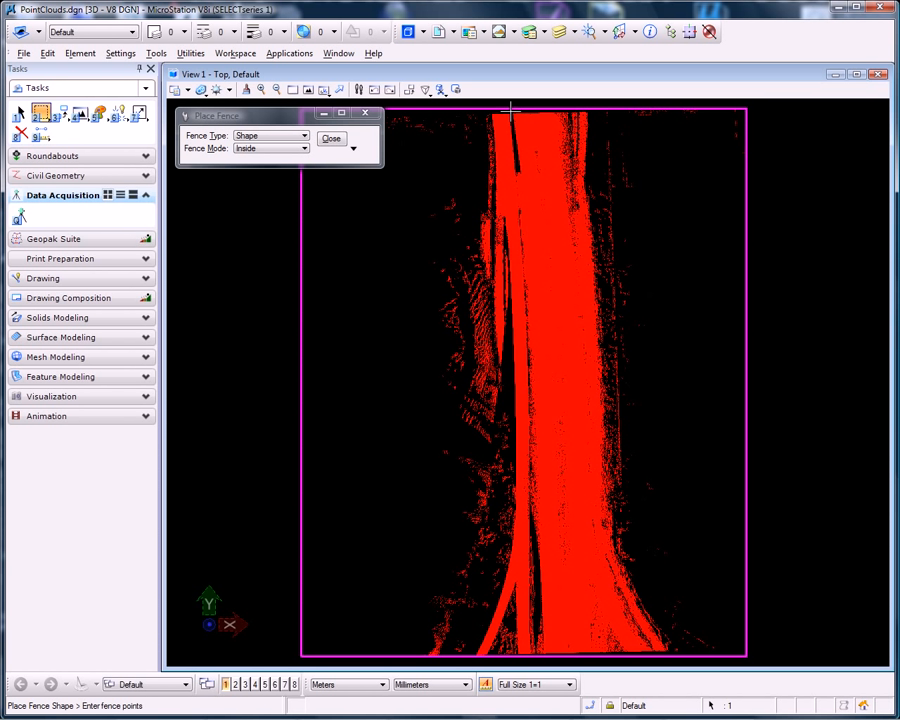
left_click(511, 112)
left_click(527, 225)
left_click(534, 392)
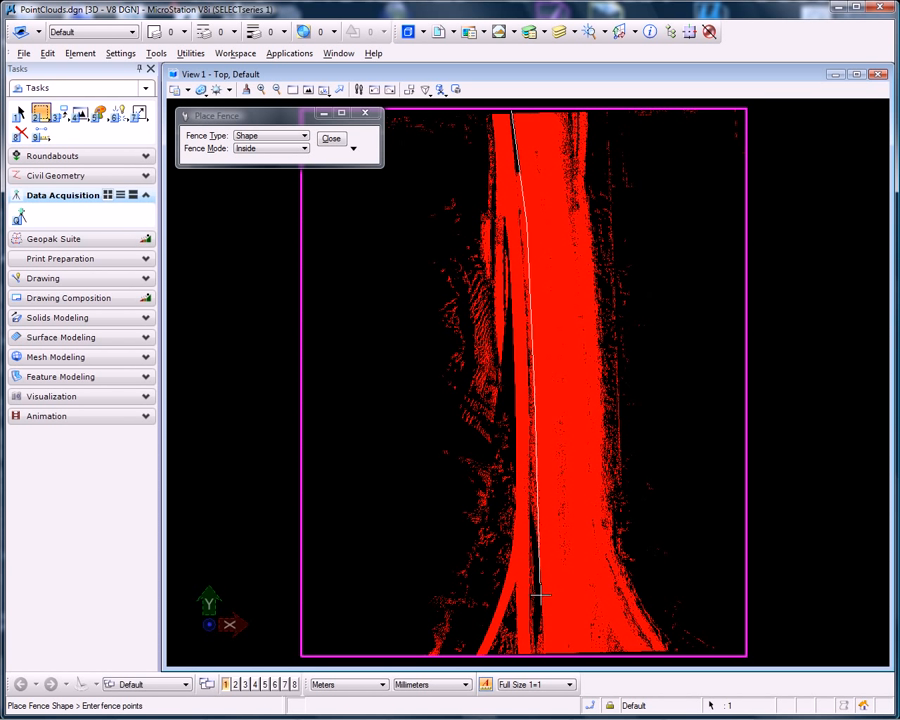
left_click(545, 659)
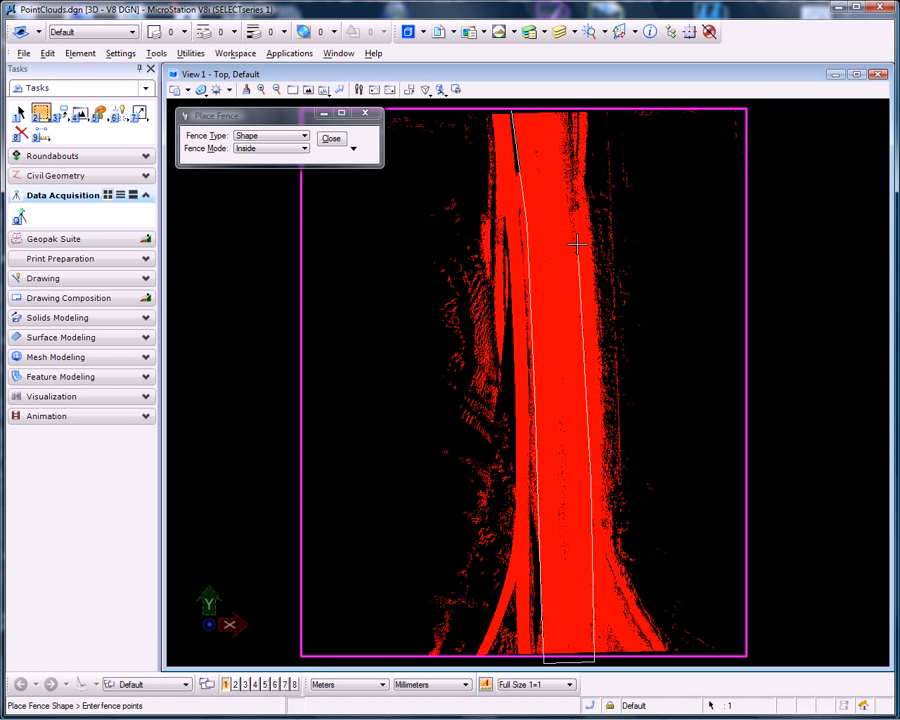
left_click(566, 112)
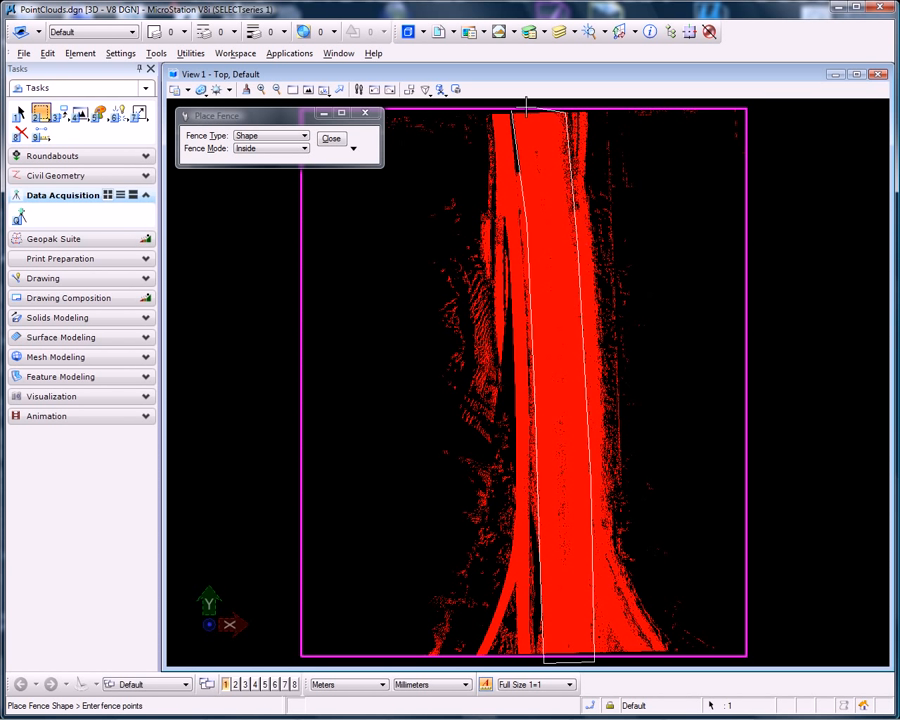
left_click(513, 112)
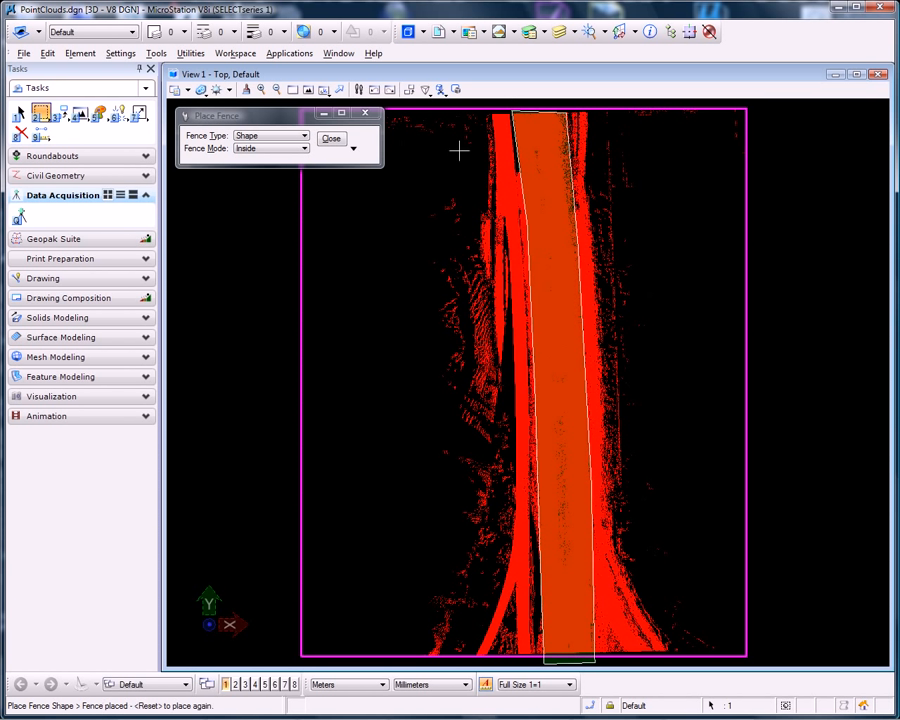
- Open Data Acquisition, dock it as a narrow pane beside the view and fit the point cloud again
left_click(20, 216)
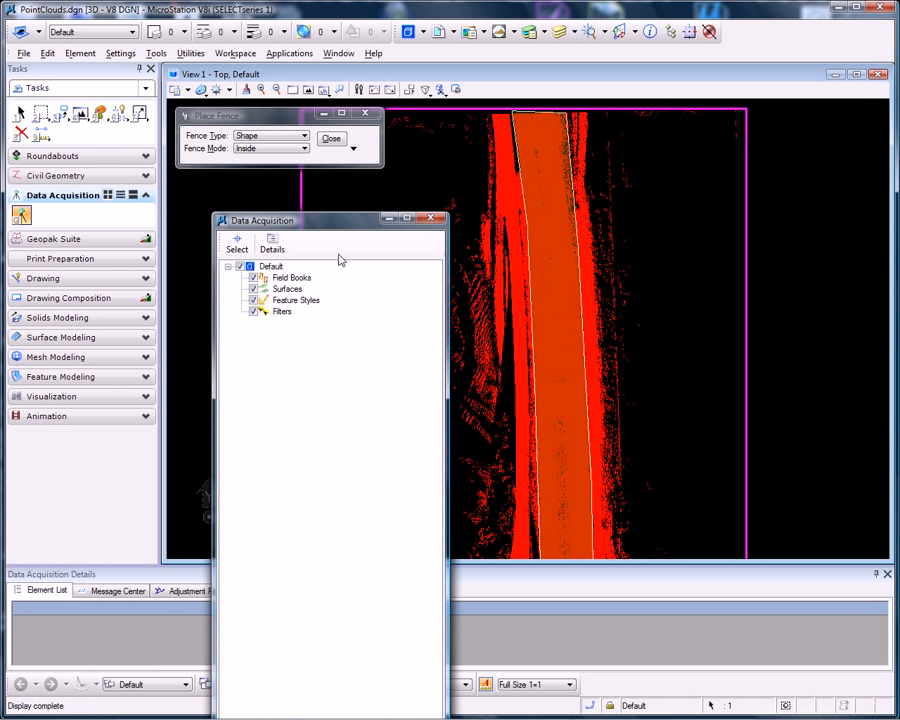
left_click_drag(422, 222, 877, 373)
left_click_drag(669, 294, 770, 286)
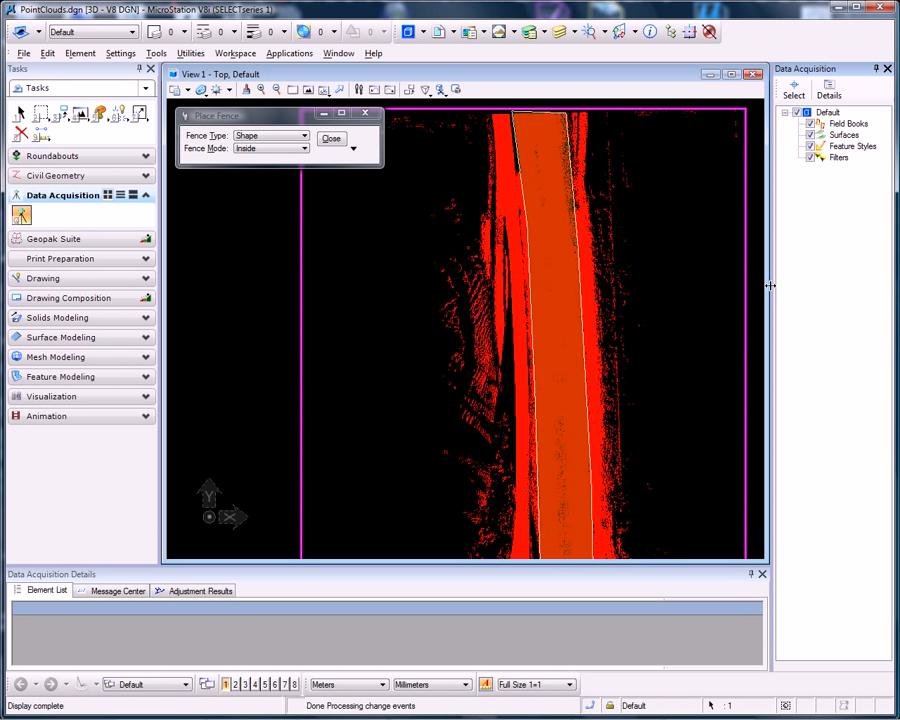
left_click(308, 90)
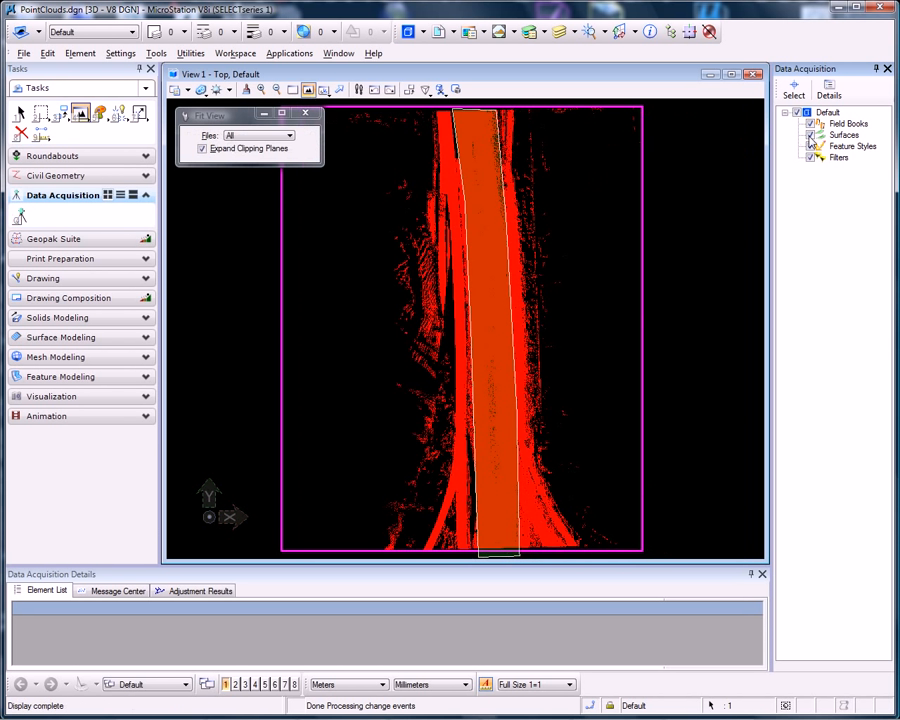
- Start creating a surface imported from the point clouds and set the tile filter's start tile length to 10
right_click(842, 136)
mouse_move(775, 144)
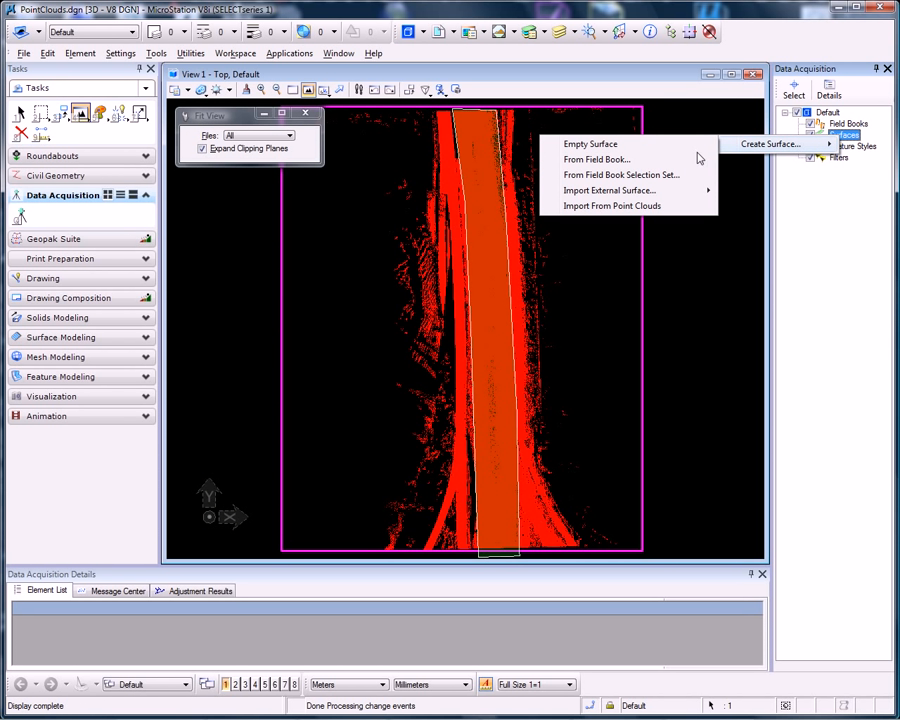
left_click(639, 207)
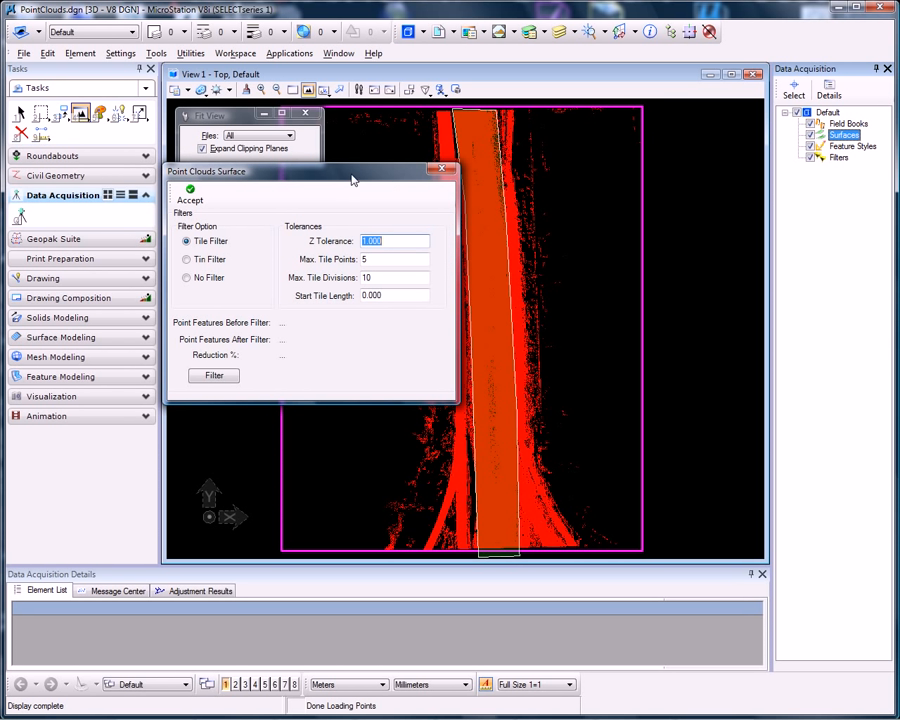
left_click_drag(352, 180, 343, 215)
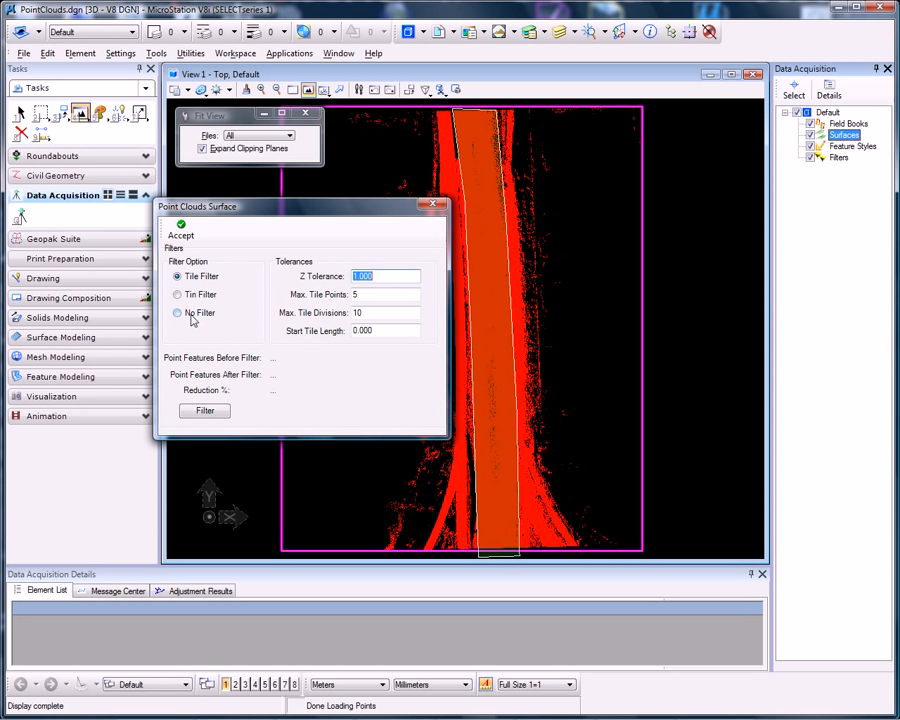
left_click_drag(380, 331, 310, 335)
type("10")
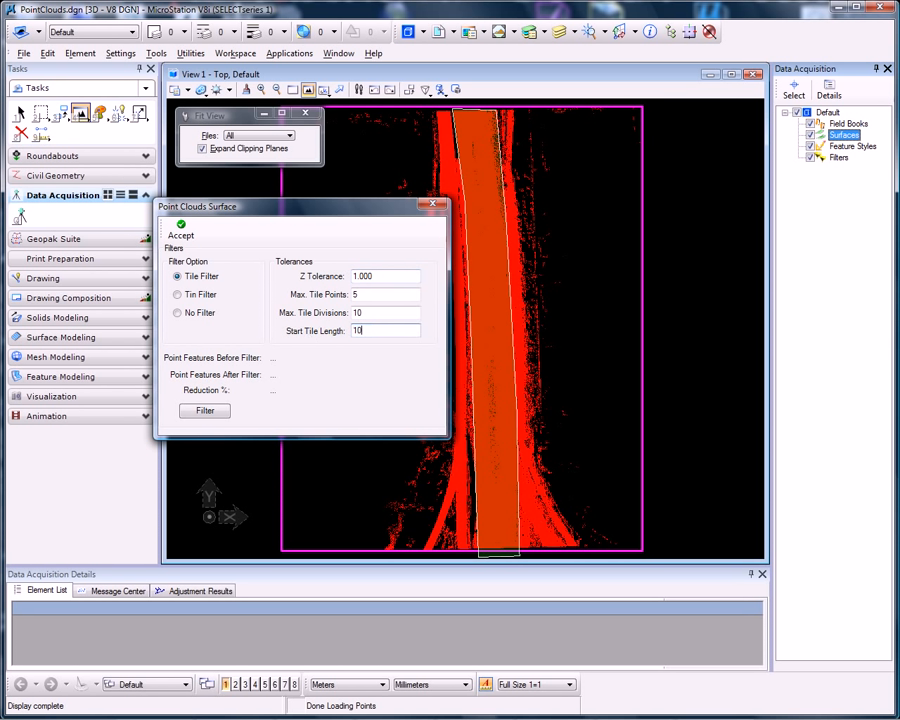
- Set the Z tolerance to .1, run the tile filter on the fenced points and accept the surface
left_click(373, 314)
left_click_drag(372, 278, 341, 281)
key("BackSpace")
type(".1")
key("Tab")
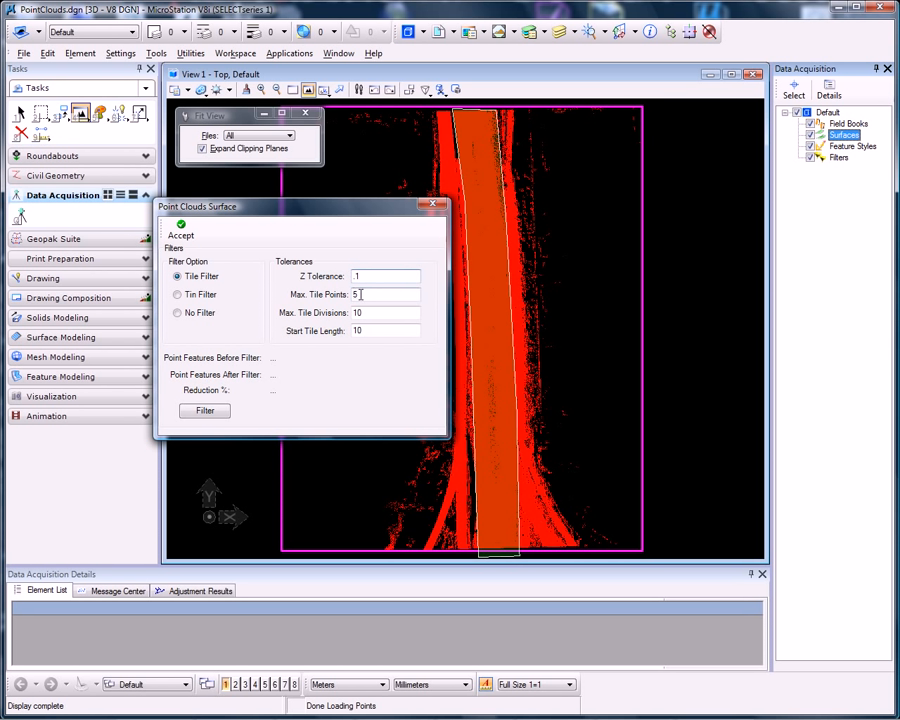
left_click(206, 412)
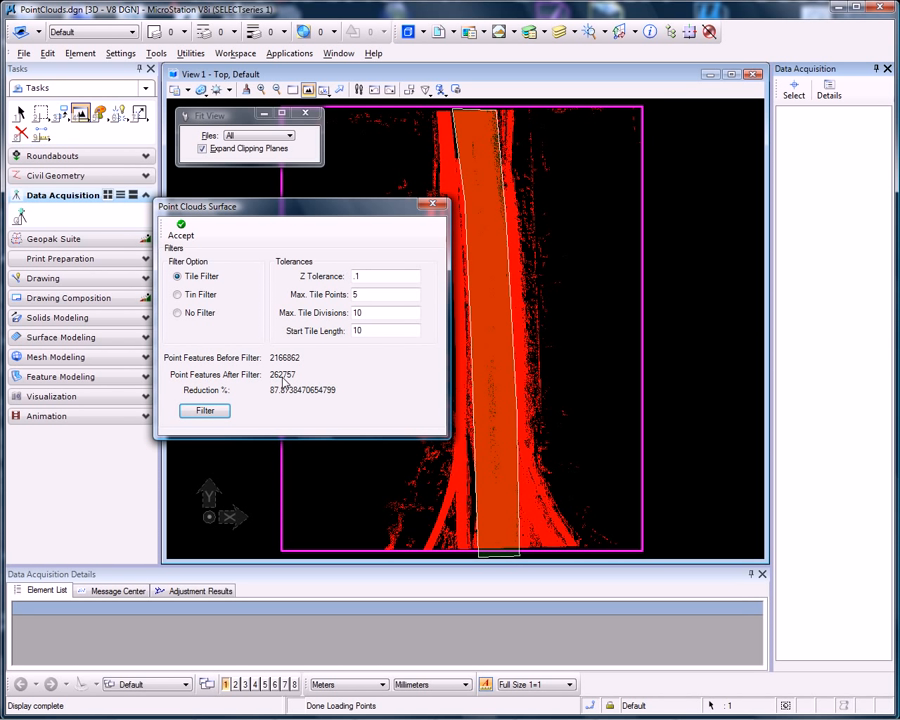
left_click(180, 229)
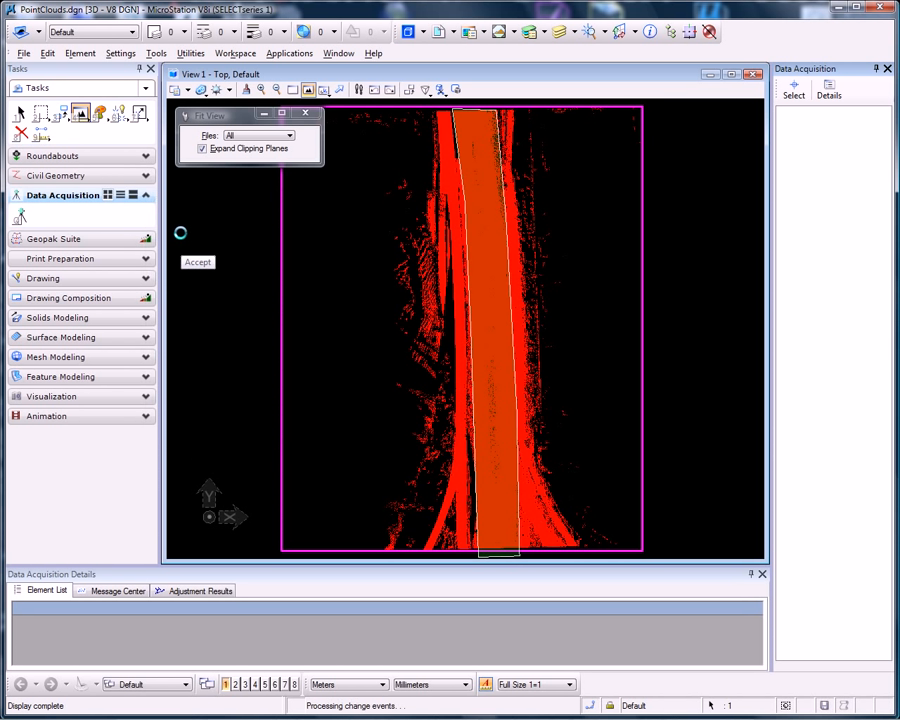
- Set the dissolve type of the new point cloud surface to SideLength
left_click(800, 136)
left_click(862, 147)
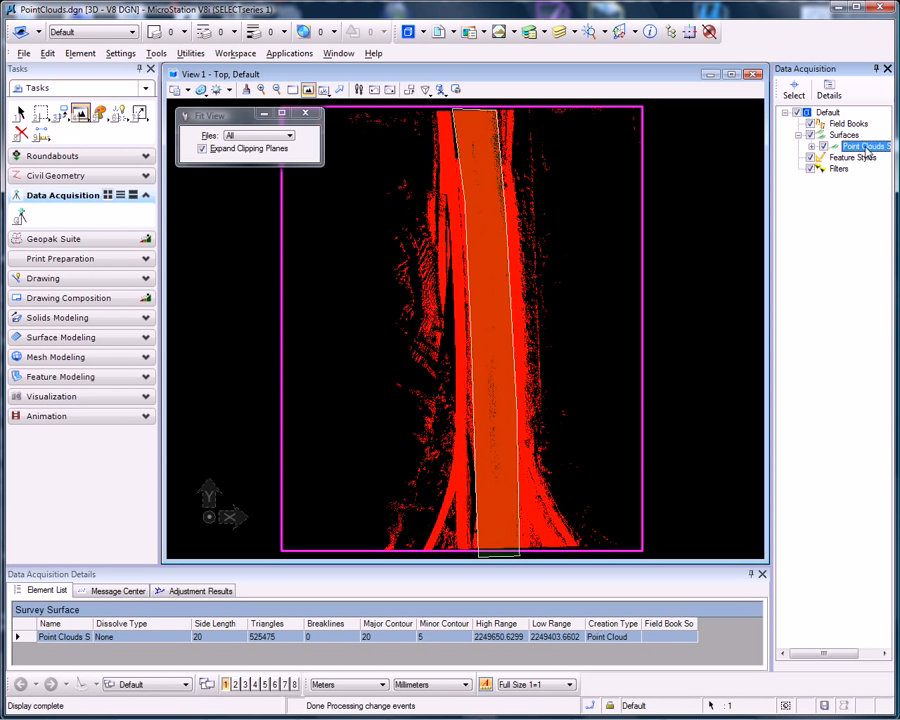
left_click(130, 637)
left_click(140, 637)
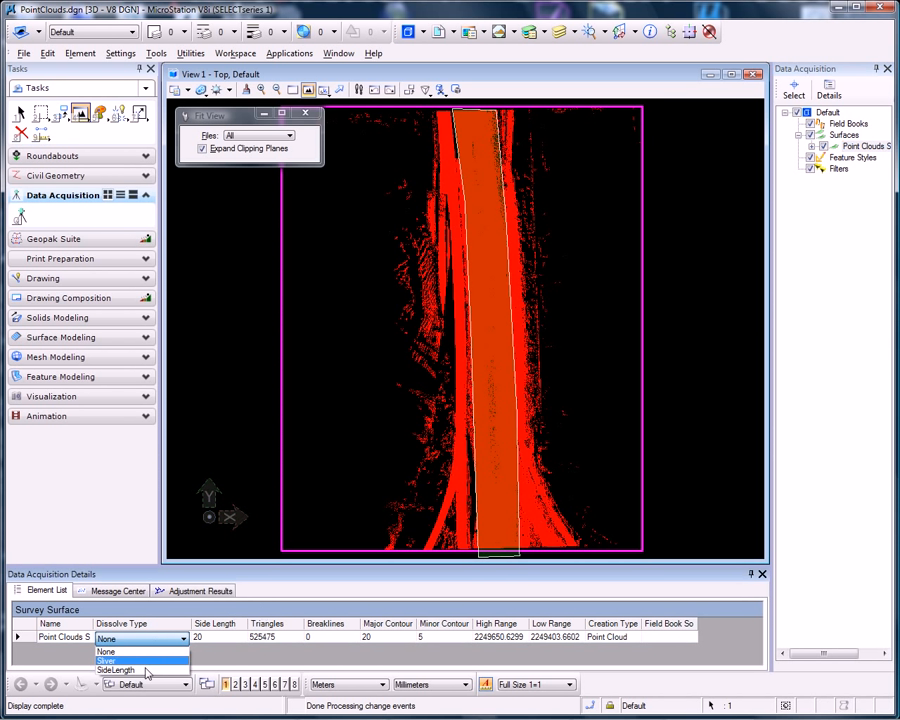
left_click(147, 670)
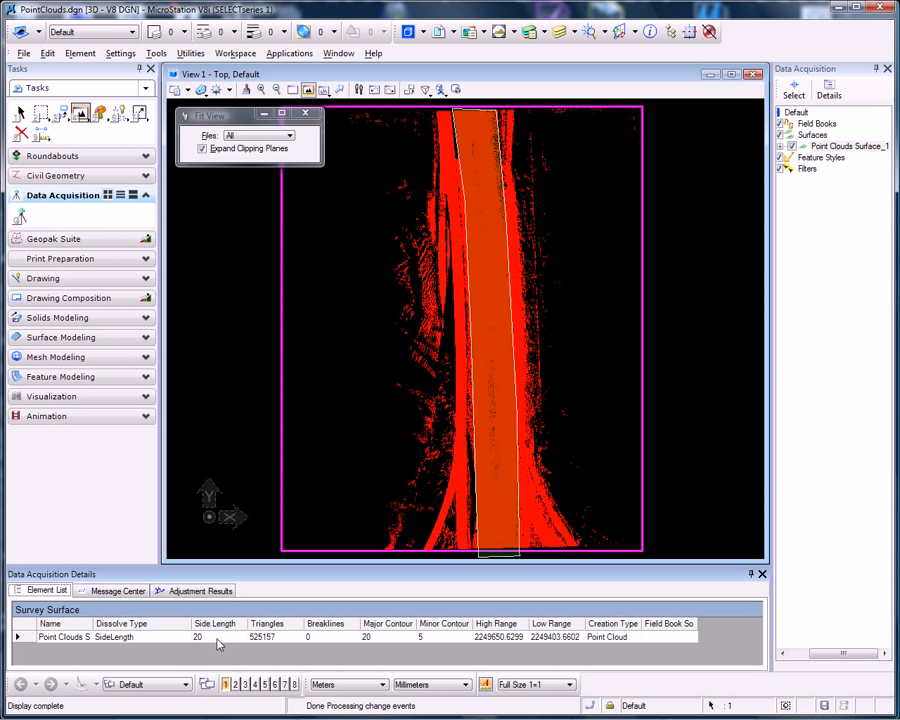
- Set the point cloud surface's major contour interval to 5 and its minor contour interval to 1
left_click(377, 641)
type("5")
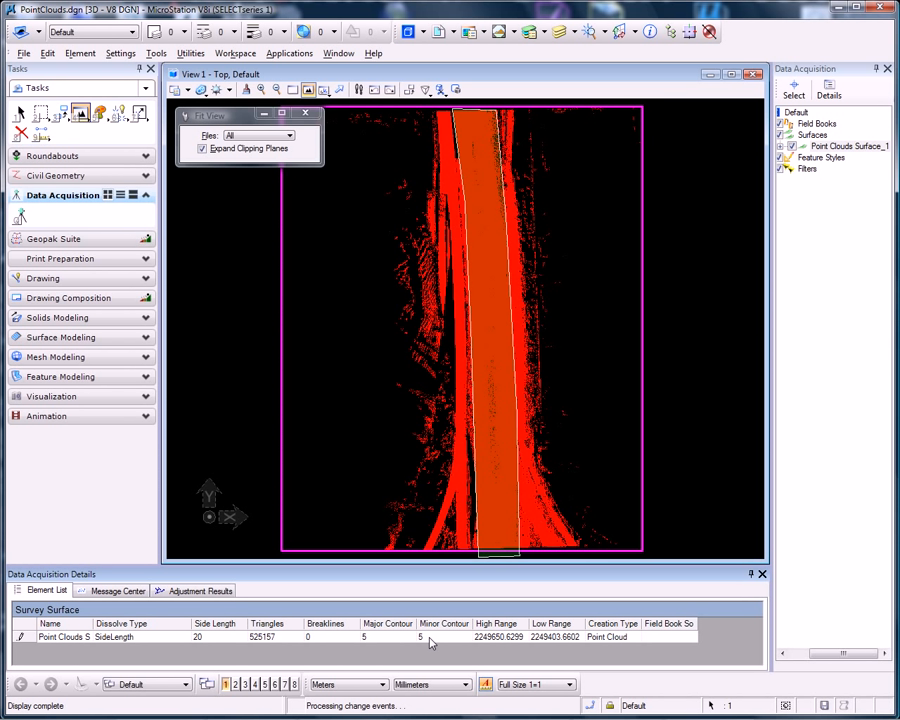
left_click(424, 637)
left_click(365, 480)
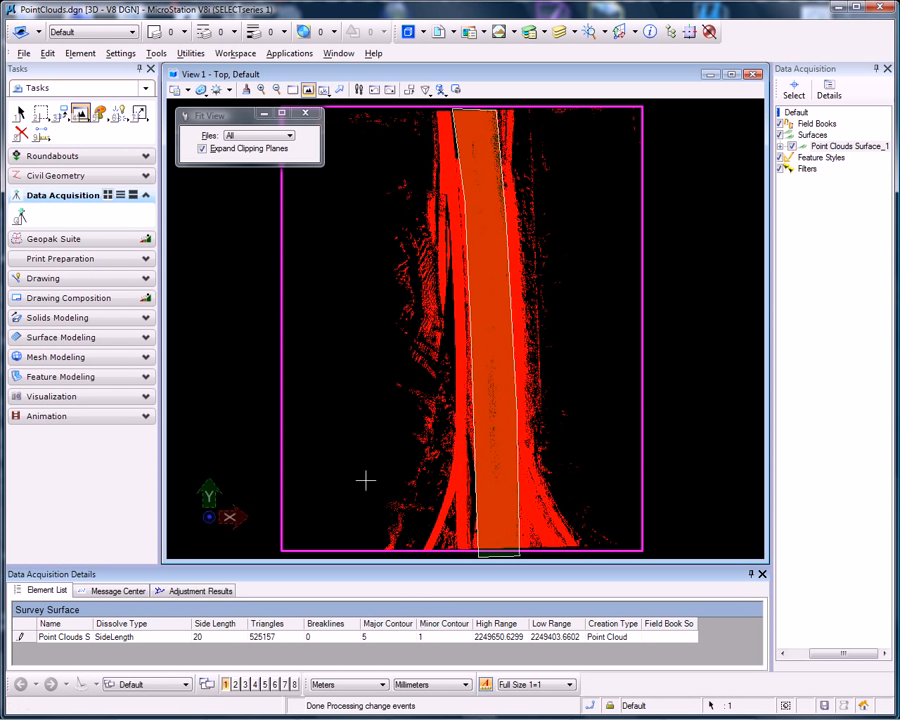
- Turn off the display of the 000006.pod point cloud in View 1 and put the point cloud manager away
left_click(339, 53)
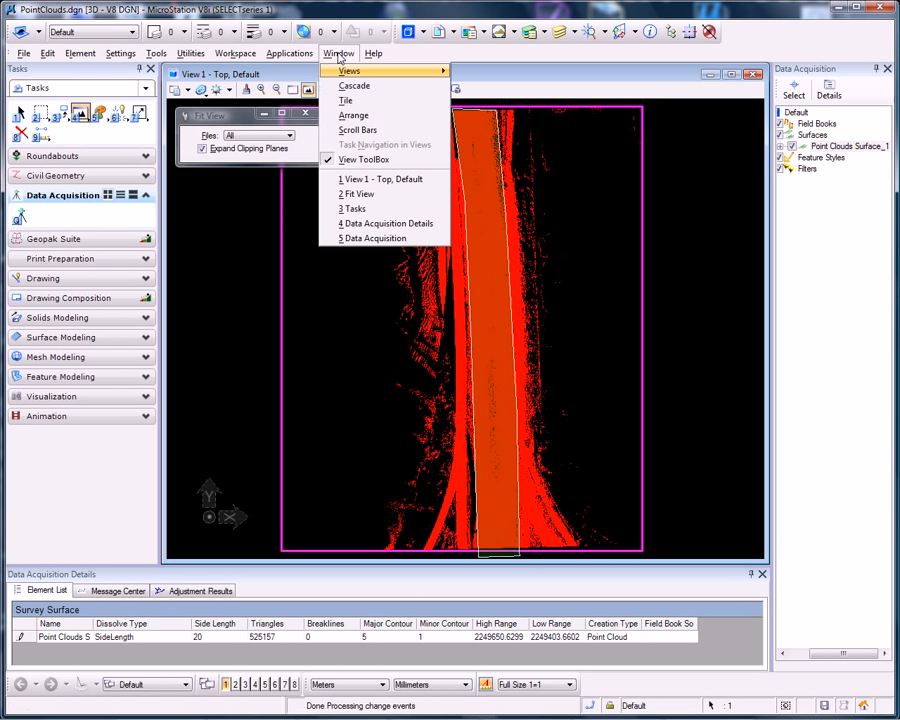
mouse_move(156, 53)
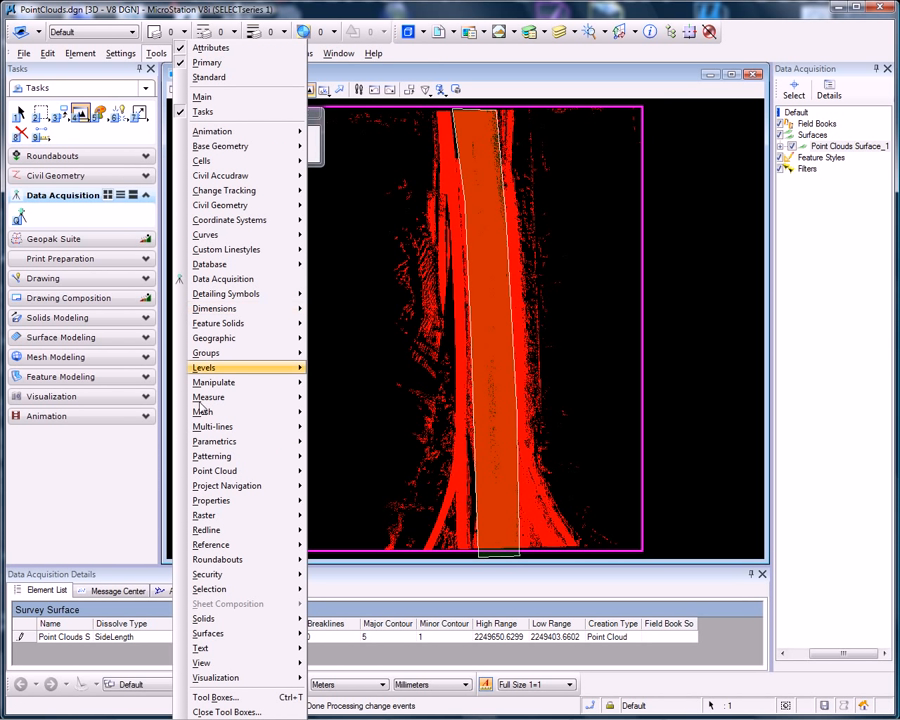
mouse_move(223, 476)
left_click(358, 472)
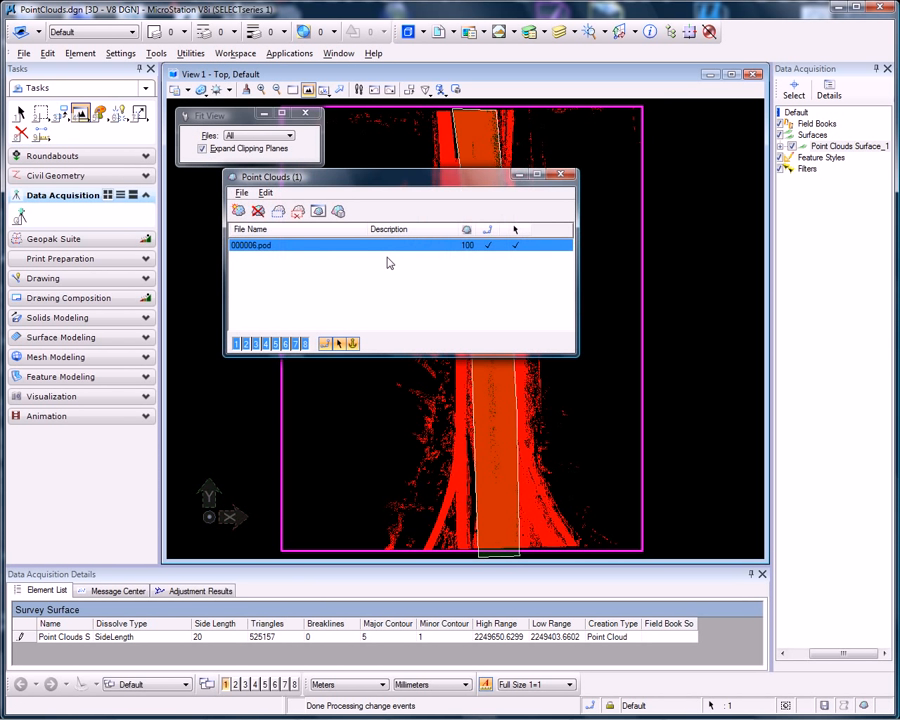
left_click(236, 343)
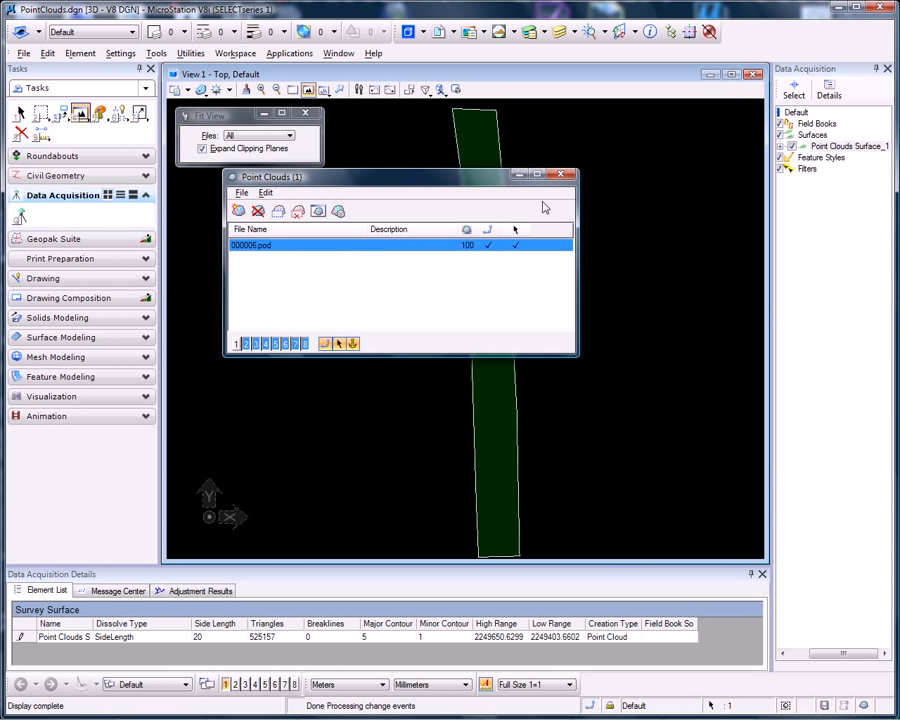
left_click(519, 176)
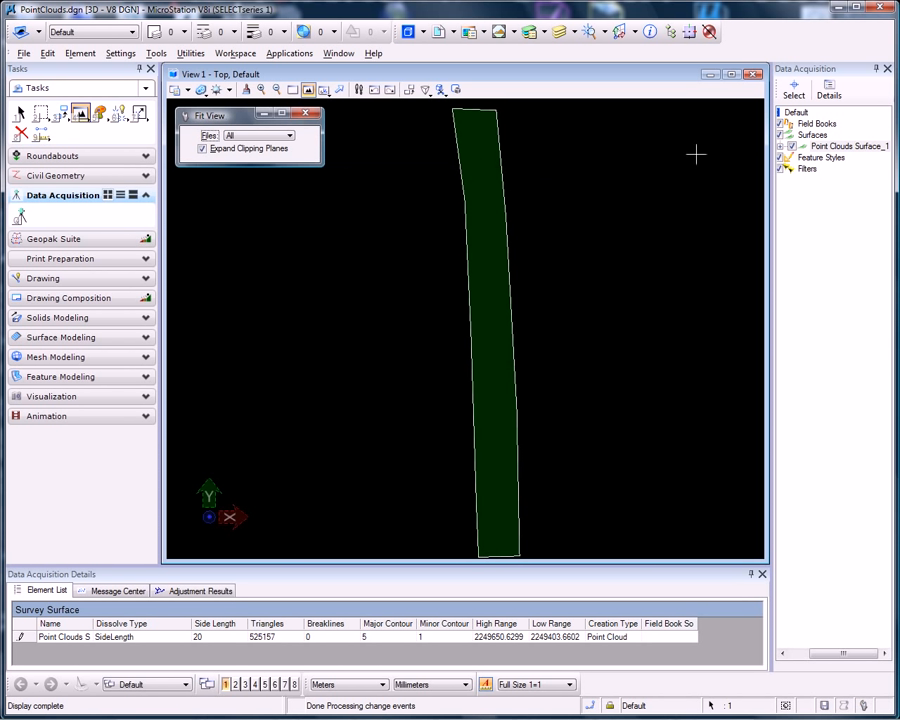
- Expand the point cloud surface's features and turn on display of its major and minor contours
left_click(780, 147)
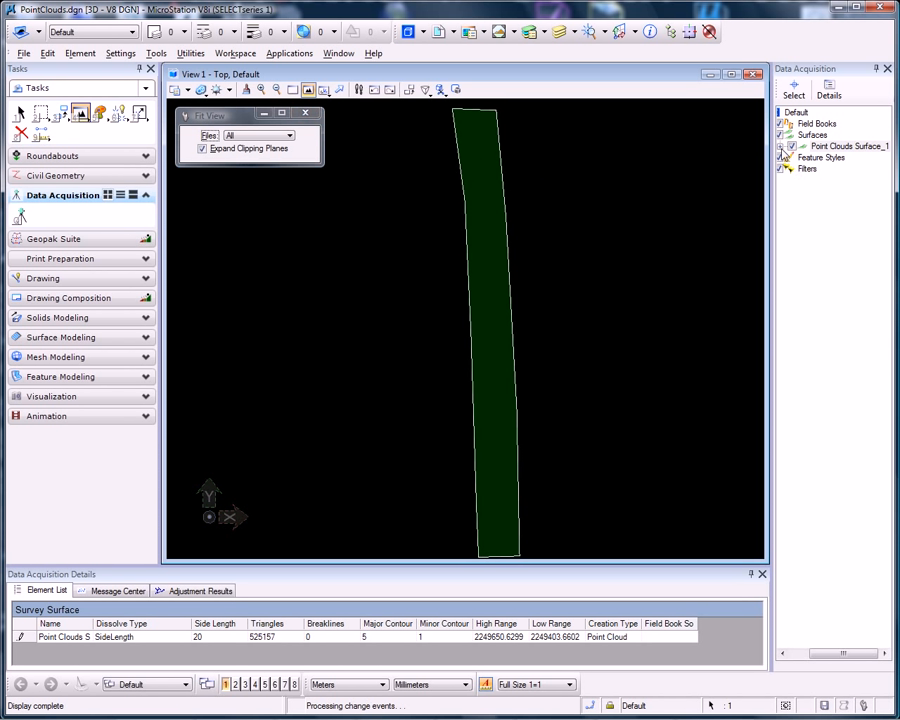
left_click(782, 147)
left_click(793, 180)
left_click(819, 236)
left_click(819, 247)
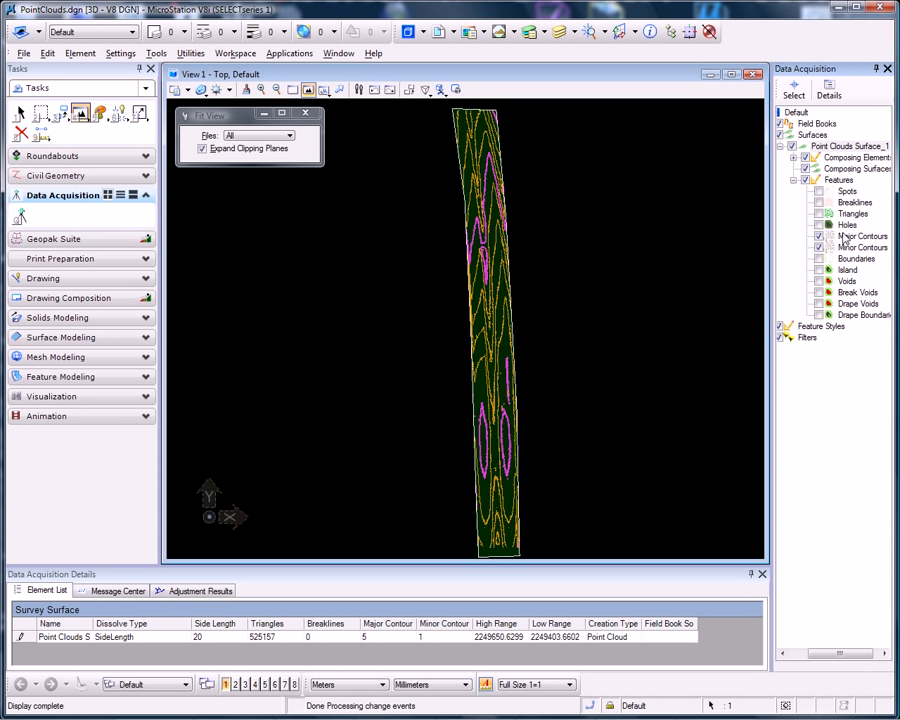
- Bring up the export formats available for the point cloud surface
right_click(838, 148)
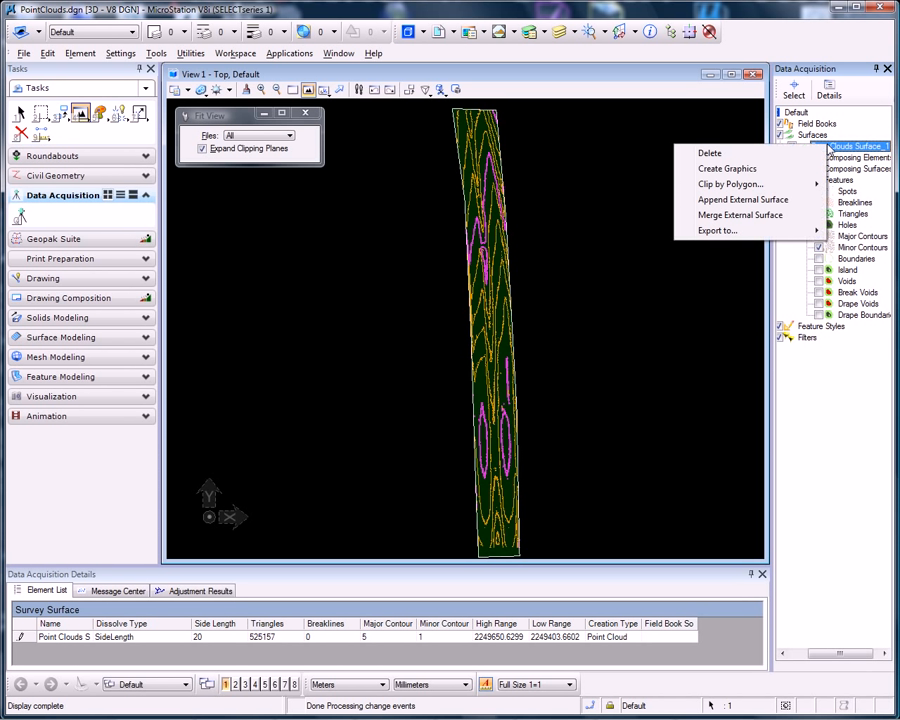
mouse_move(727, 230)
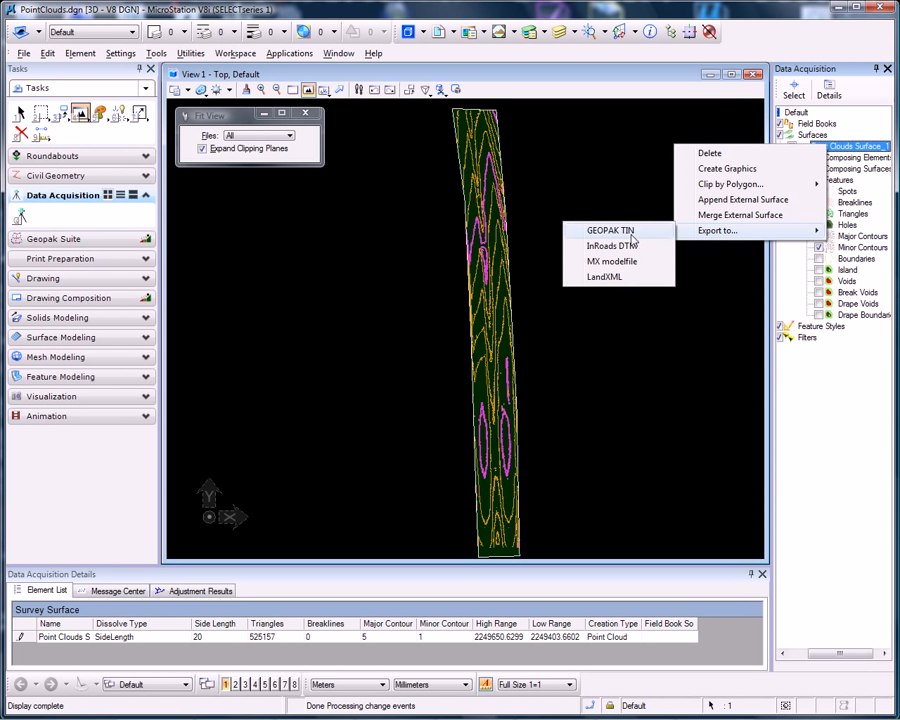